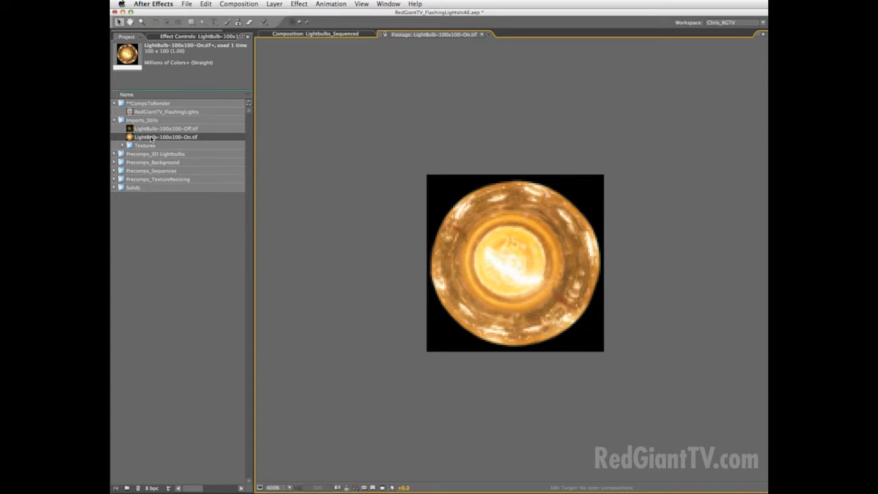
# Create a single composition from the Off and On lightbulb stills, sequenced with a 0:00:01:00 still duration, and scrub through it
pyautogui.doubleClick(123, 129)
pyautogui.click(123, 129)
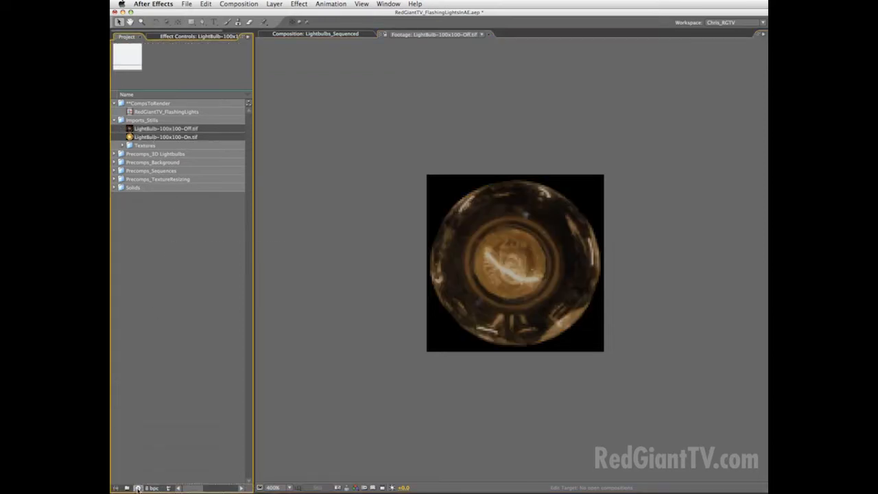
pyautogui.click(138, 488)
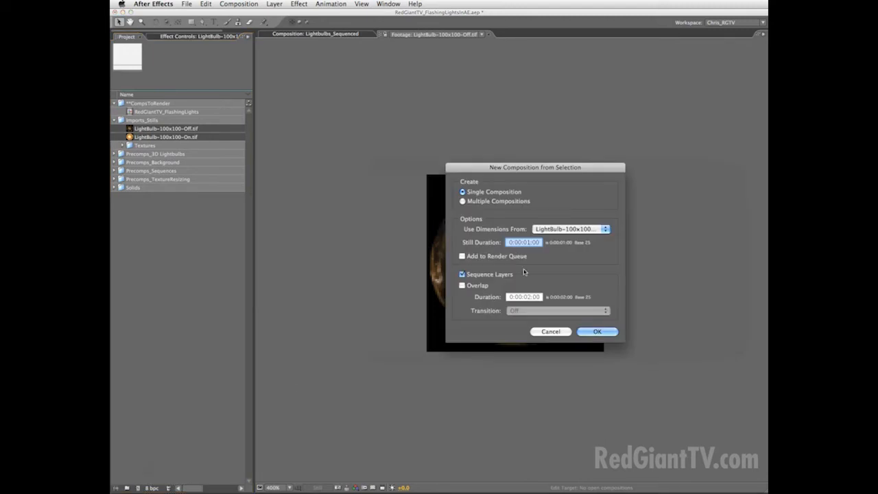
pyautogui.click(598, 332)
pyautogui.click(208, 435)
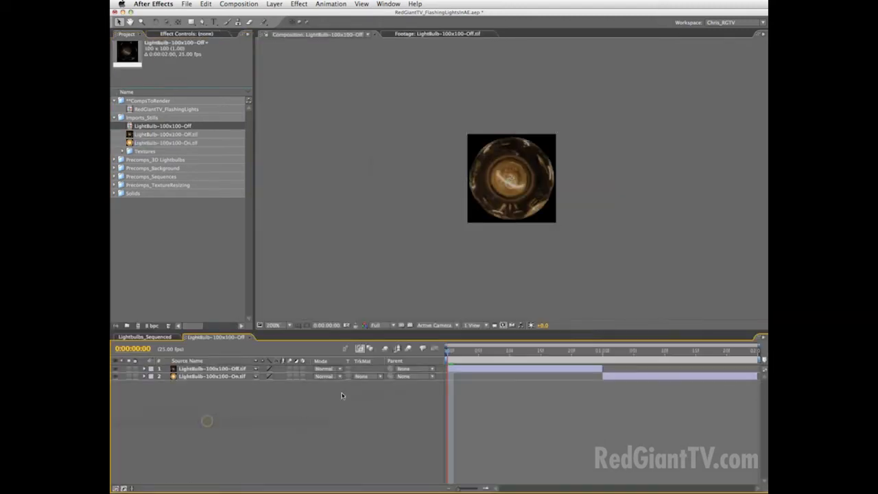
pyautogui.click(543, 352)
pyautogui.moveTo(543, 351)
pyautogui.mouseDown()
pyautogui.moveTo(651, 352)
pyautogui.moveTo(515, 354)
pyautogui.moveTo(627, 357)
pyautogui.moveTo(559, 355)
pyautogui.mouseUp()
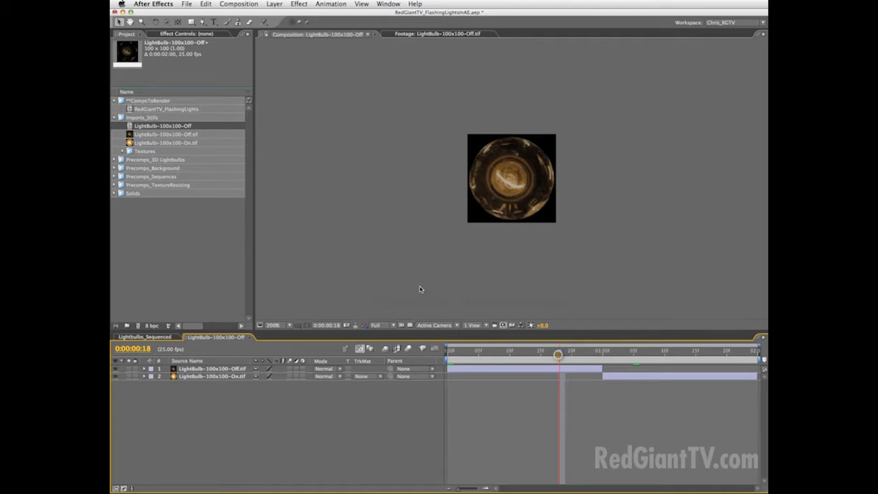
# Nest the sequenced lightbulb composition in a new composition using the PAL D1/DV Widescreen Square Pixel preset
pyautogui.moveTo(163, 125); pyautogui.dragTo(138, 326)
pyautogui.press('super+k')
pyautogui.click(542, 197)
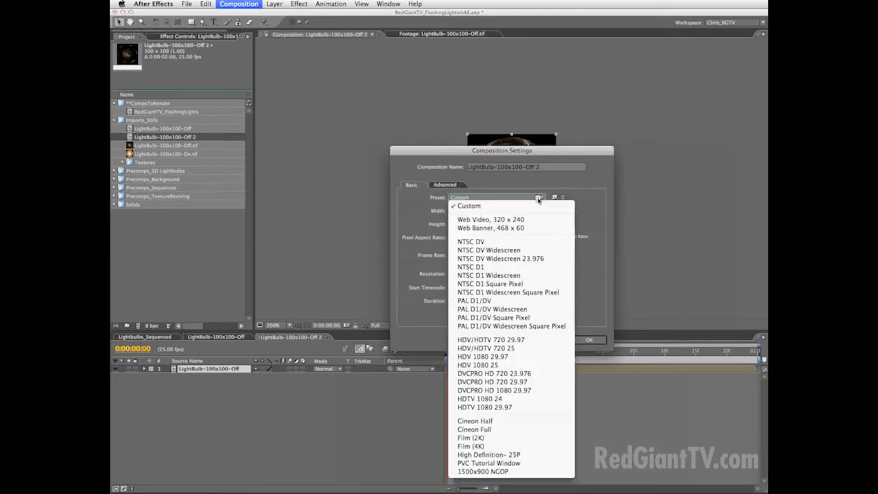
pyautogui.click(529, 327)
pyautogui.click(589, 339)
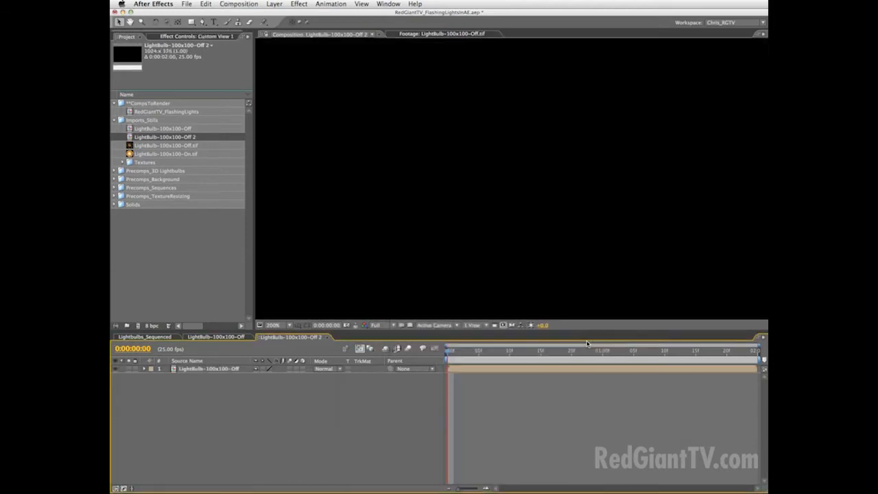
# Enable time remapping on the nested lightbulb layer, scrub its value between off and on, and leave it at 0:00:00:11
pyautogui.click(209, 369)
pyautogui.press('super+alt+t')
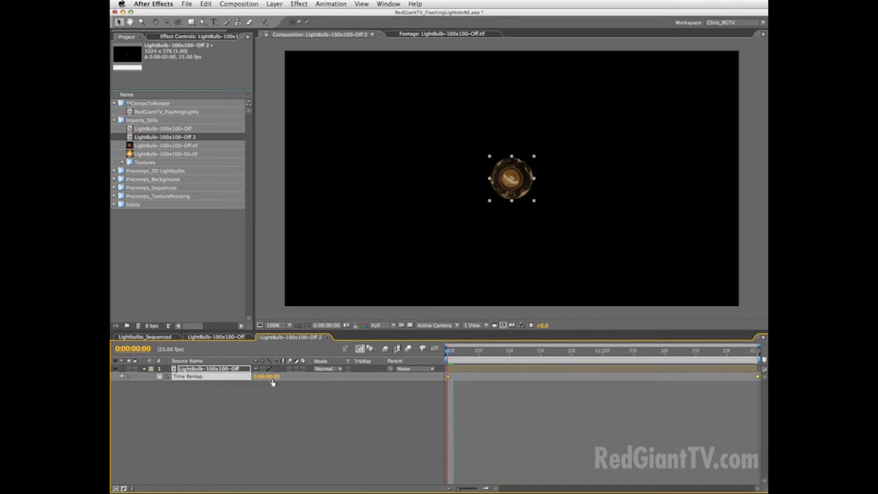
pyautogui.moveTo(269, 376); pyautogui.dragTo(285, 379)
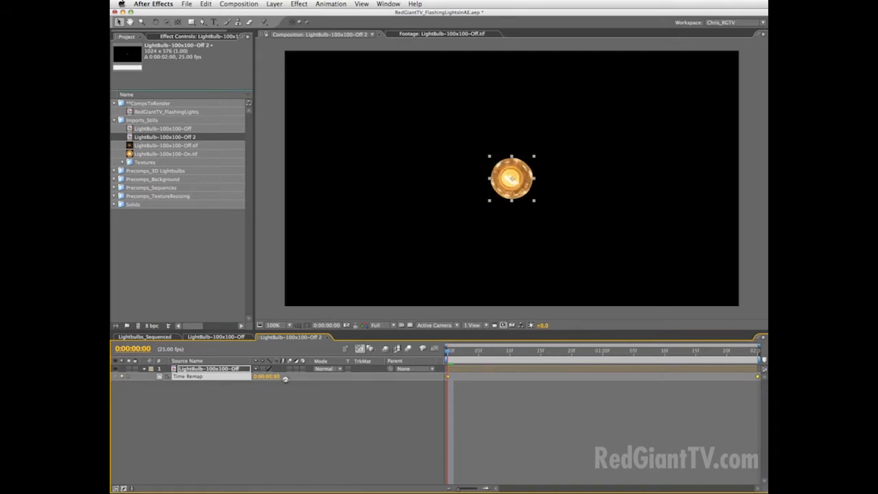
pyautogui.moveTo(287, 379)
pyautogui.mouseDown()
pyautogui.moveTo(272, 380)
pyautogui.moveTo(289, 380)
pyautogui.mouseUp()
pyautogui.moveTo(287, 379); pyautogui.dragTo(226, 386)
pyautogui.click(226, 387)
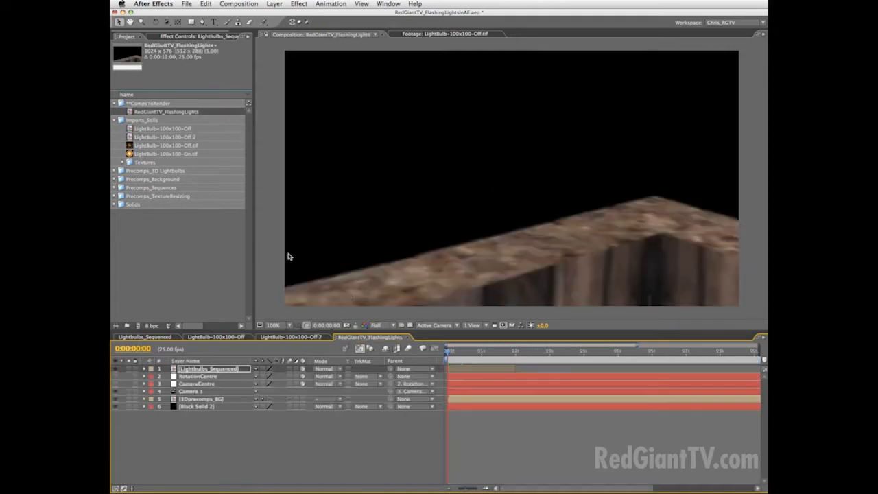
# Scrub through the RedGiantTV_FlashingLights composition to view the camera move
pyautogui.moveTo(453, 352); pyautogui.dragTo(706, 370)
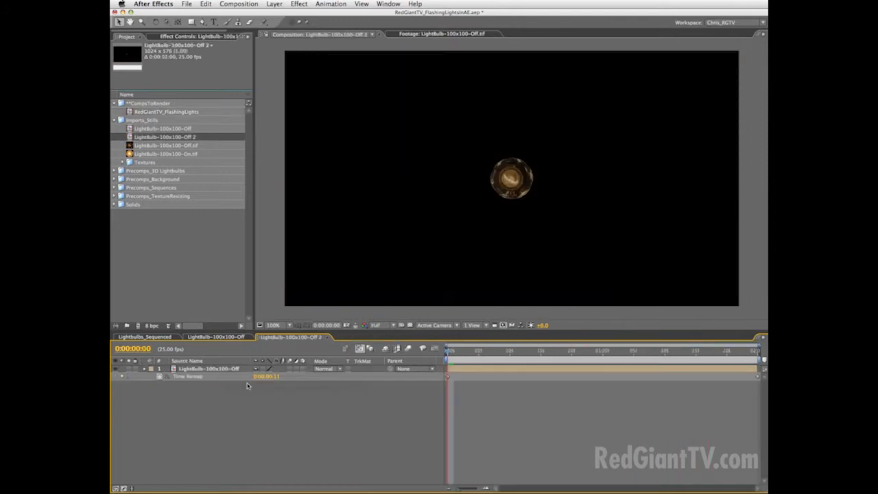
# Make the lightbulb layer 3D and duplicate it twice, spacing the copies in a row to the right of the original bulb
pyautogui.click(303, 369)
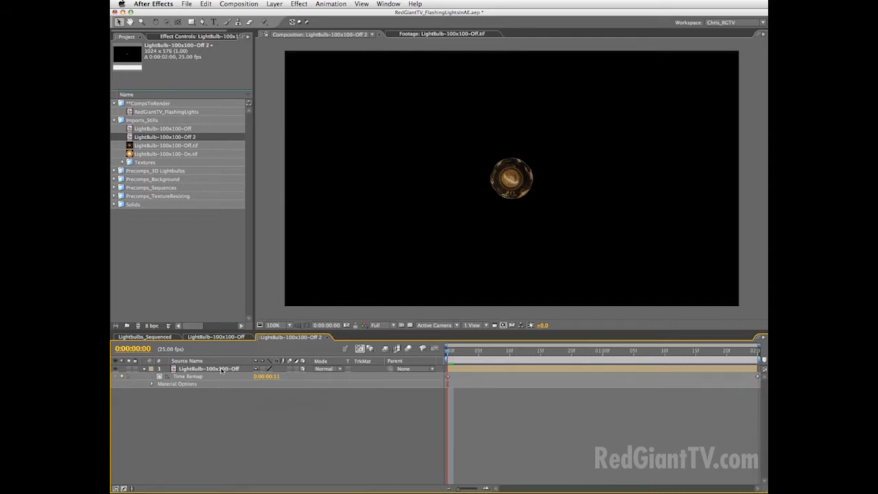
pyautogui.click(222, 370)
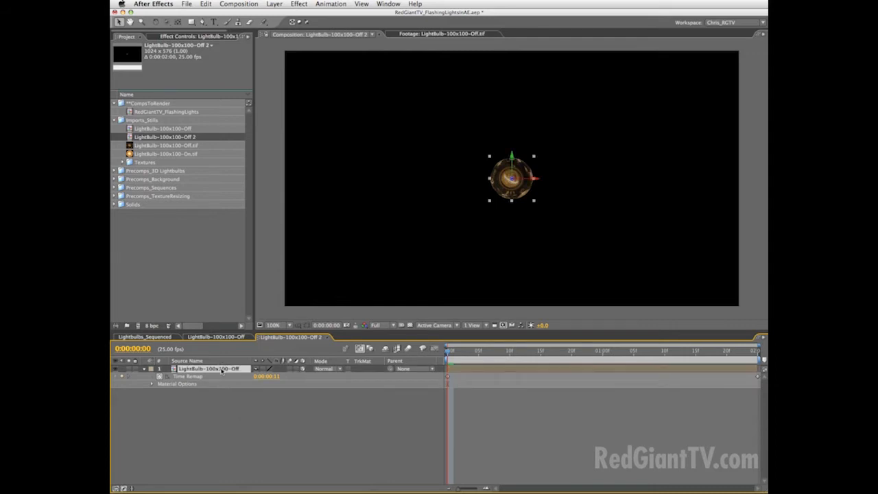
pyautogui.press('super+d')
pyautogui.click(539, 187)
pyautogui.moveTo(571, 180); pyautogui.dragTo(660, 182)
pyautogui.press('super+d')
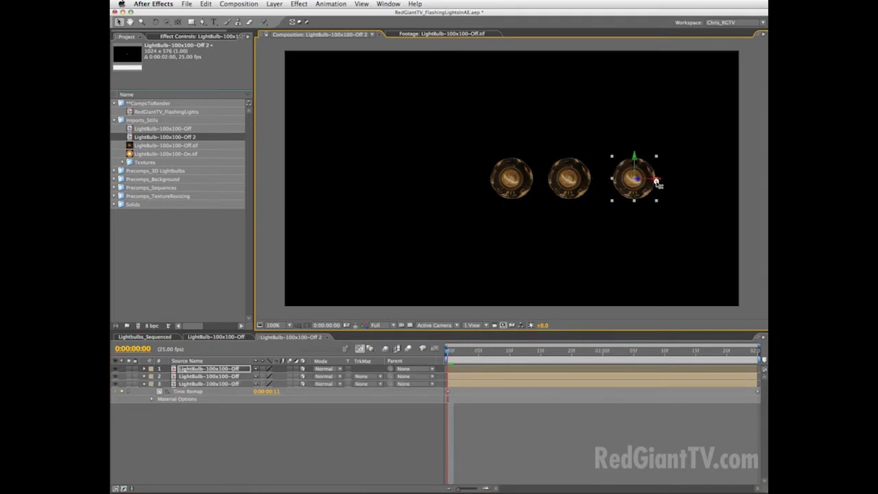
# Add two more lightbulb copies to the left of the row and raise the rightmost bulb above the others
pyautogui.click(232, 384)
pyautogui.press('super+d')
pyautogui.press('super+d')
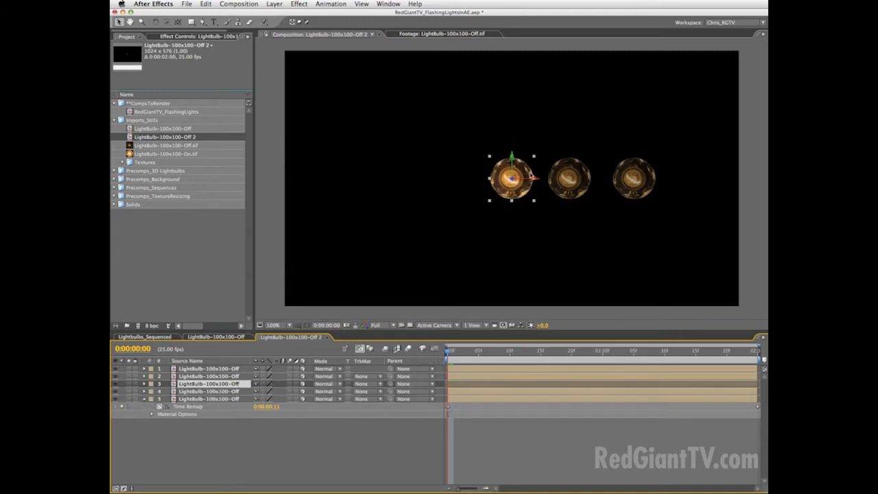
pyautogui.moveTo(536, 182); pyautogui.dragTo(485, 183)
pyautogui.click(228, 392)
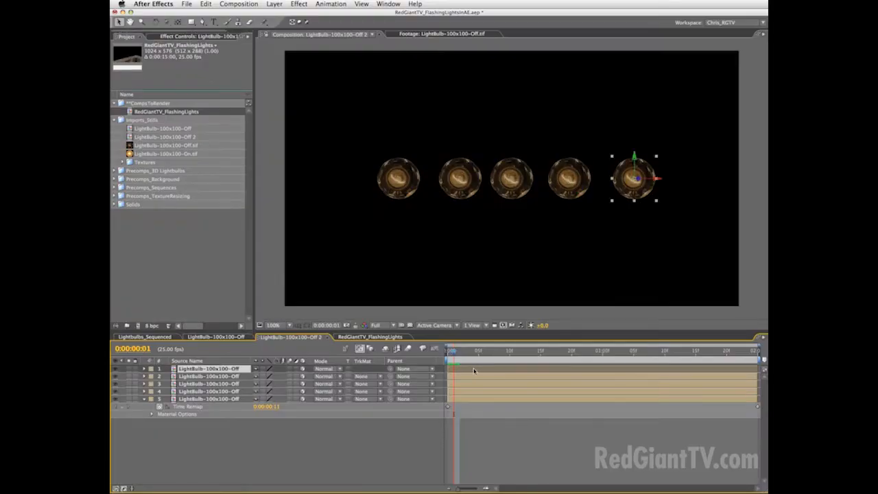
pyautogui.moveTo(634, 157); pyautogui.dragTo(635, 139)
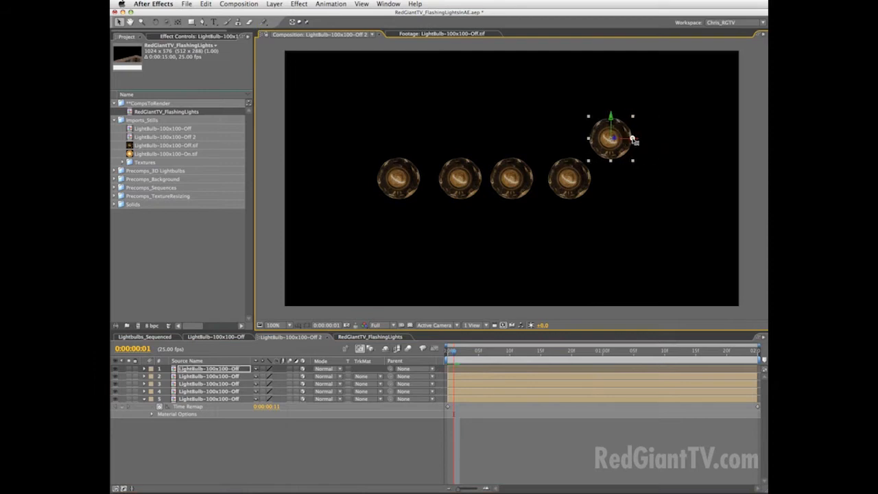
# Add a new camera to the composition and orbit it until the flat lightbulbs are seen nearly edge-on
pyautogui.click(277, 4)
pyautogui.moveTo(282, 14)
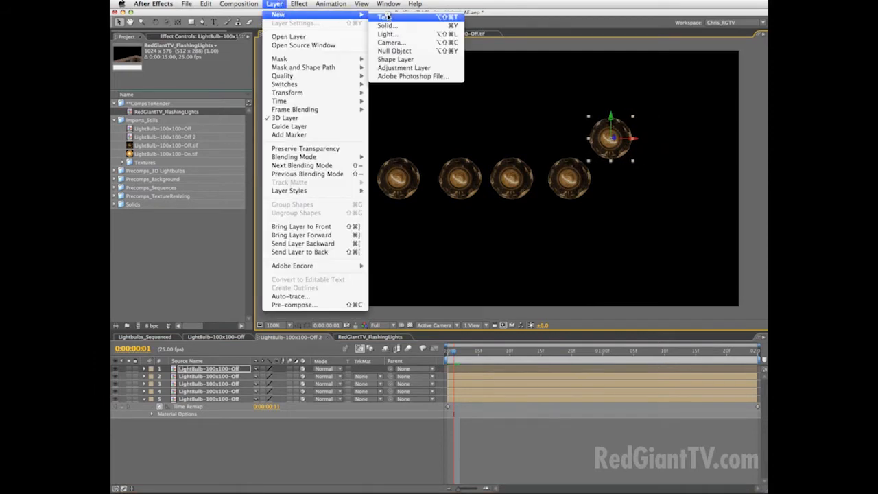
pyautogui.click(388, 39)
pyautogui.click(652, 348)
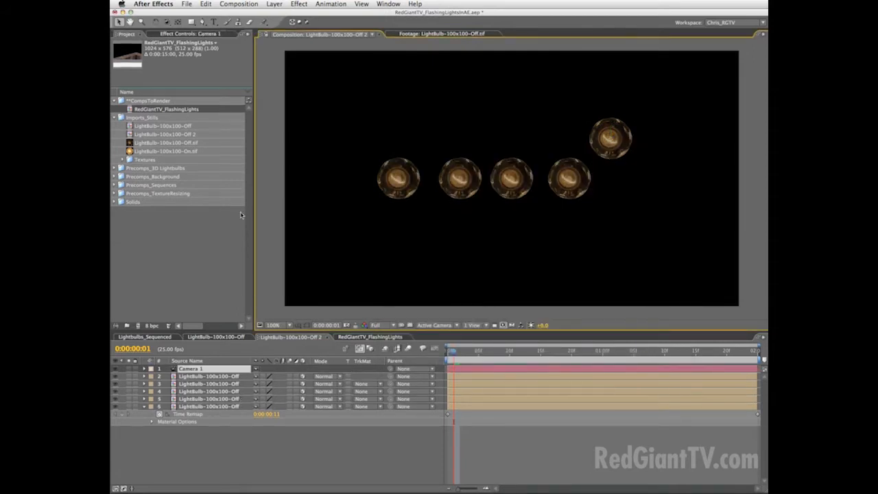
pyautogui.click(166, 22)
pyautogui.moveTo(443, 192); pyautogui.dragTo(565, 198)
pyautogui.press('v')
# Set the auto-orientation of all five lightbulb layers to Orient Towards Camera and orbit the camera to check it
pyautogui.click(206, 376)
pyautogui.keyDown('shift'); pyautogui.click(206, 406); pyautogui.keyUp('shift')
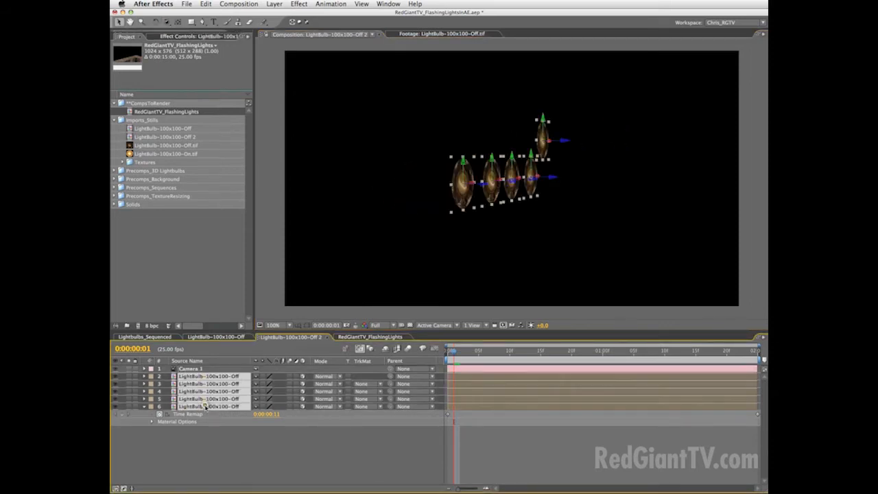
pyautogui.click(301, 4)
pyautogui.moveTo(274, 3)
pyautogui.moveTo(343, 93)
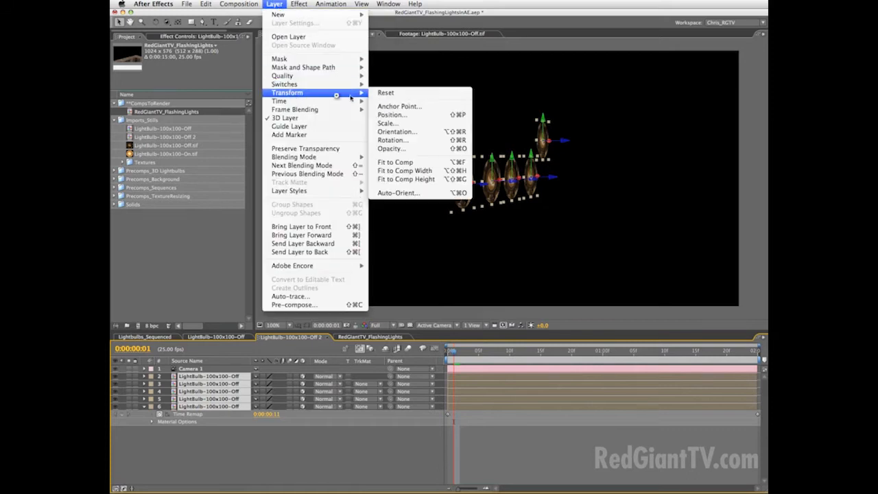
pyautogui.click(405, 193)
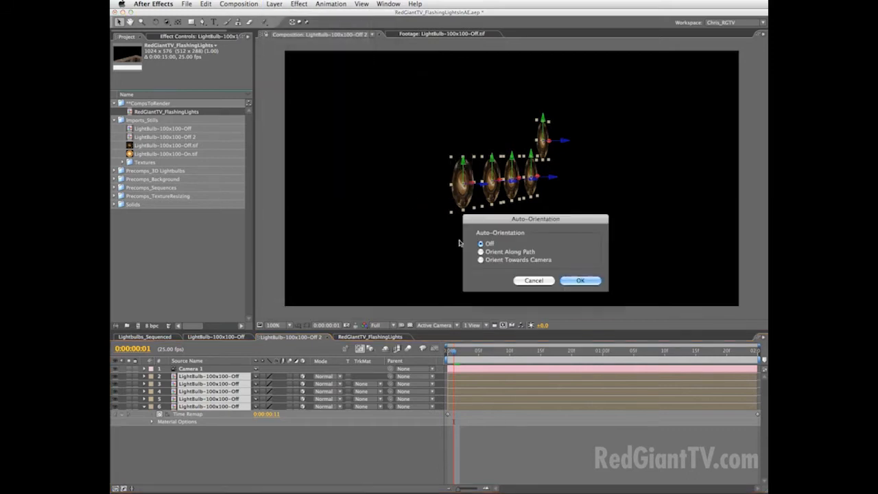
pyautogui.click(501, 259)
pyautogui.click(585, 280)
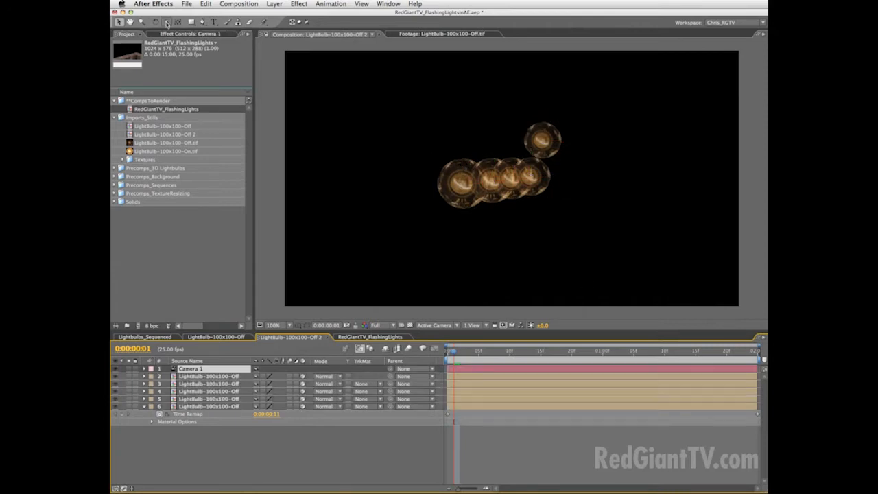
pyautogui.click(166, 22)
pyautogui.moveTo(435, 151)
pyautogui.mouseDown()
pyautogui.moveTo(488, 176)
pyautogui.moveTo(554, 162)
pyautogui.moveTo(584, 112)
pyautogui.moveTo(488, 226)
pyautogui.moveTo(339, 183)
pyautogui.moveTo(458, 151)
pyautogui.moveTo(424, 151)
pyautogui.mouseUp()
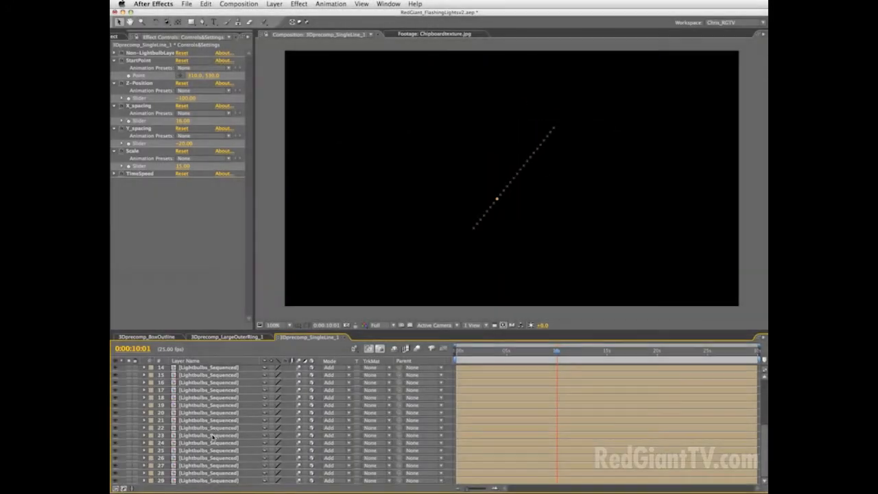
# Examine the position and spacing controls of the Controls&Settings layer in 3Dprecomp_SingleLine_1
pyautogui.scroll(5, 213, 437)
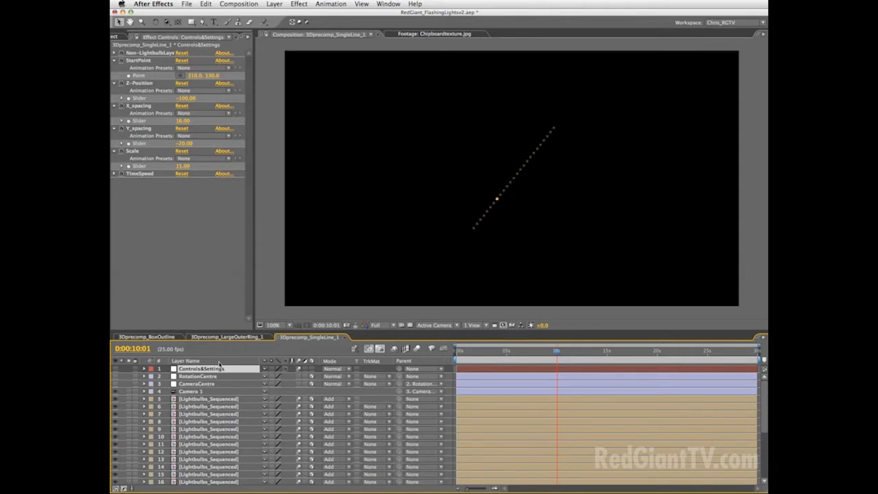
pyautogui.click(188, 252)
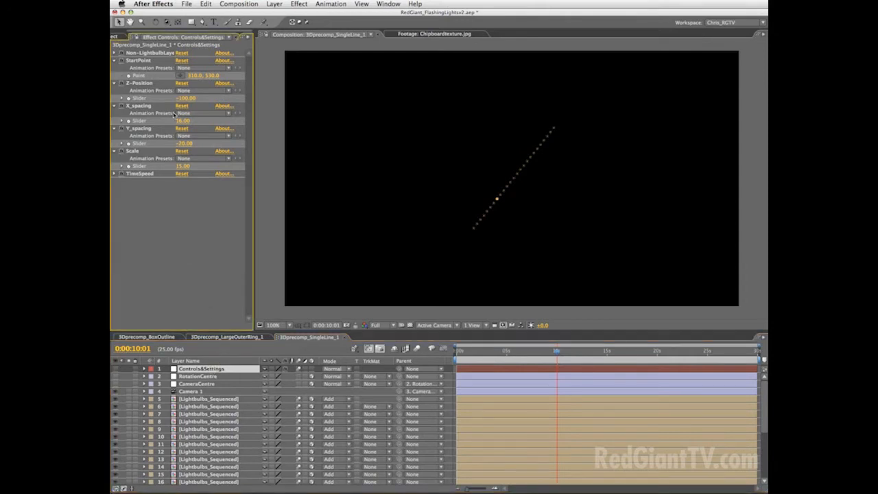
pyautogui.moveTo(191, 81); pyautogui.dragTo(186, 121)
# Try different Radius and Scale values for the ring of bulbs in 3Dprecomp_LargeOuterRing_1, undoing each change
pyautogui.click(247, 339)
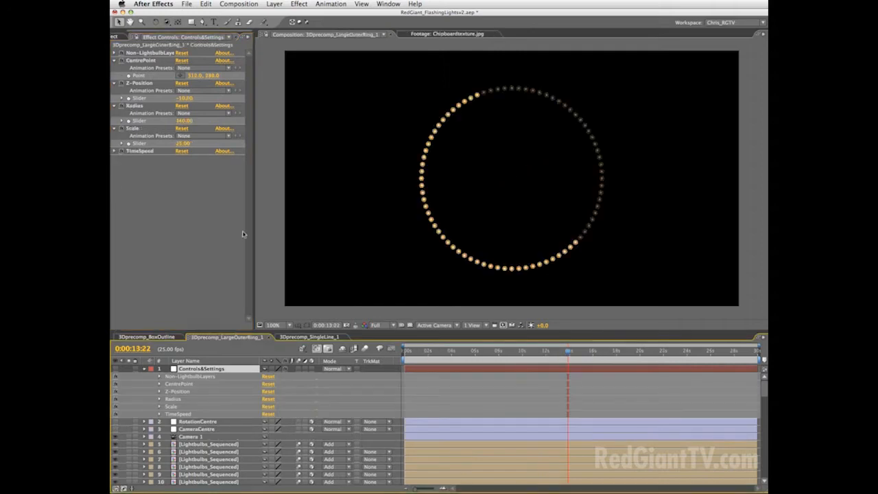
pyautogui.moveTo(184, 121); pyautogui.dragTo(252, 121)
pyautogui.press('super+z')
pyautogui.moveTo(184, 144); pyautogui.dragTo(190, 144)
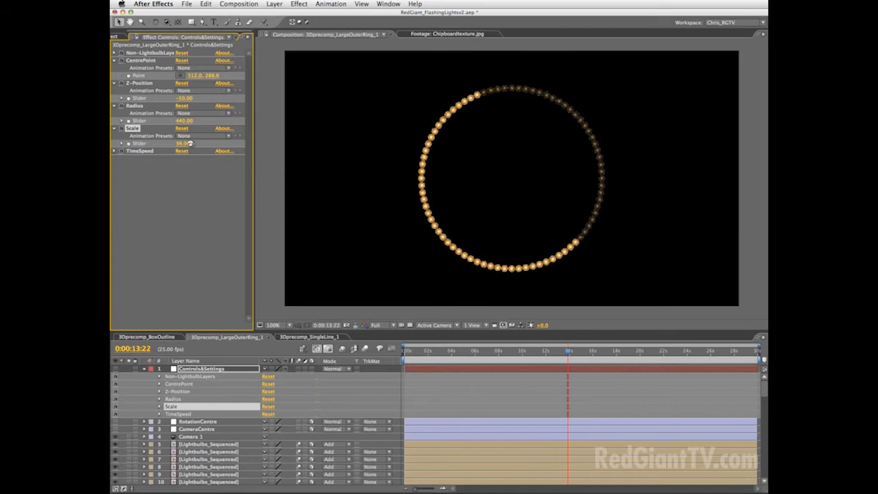
pyautogui.press('super+z')
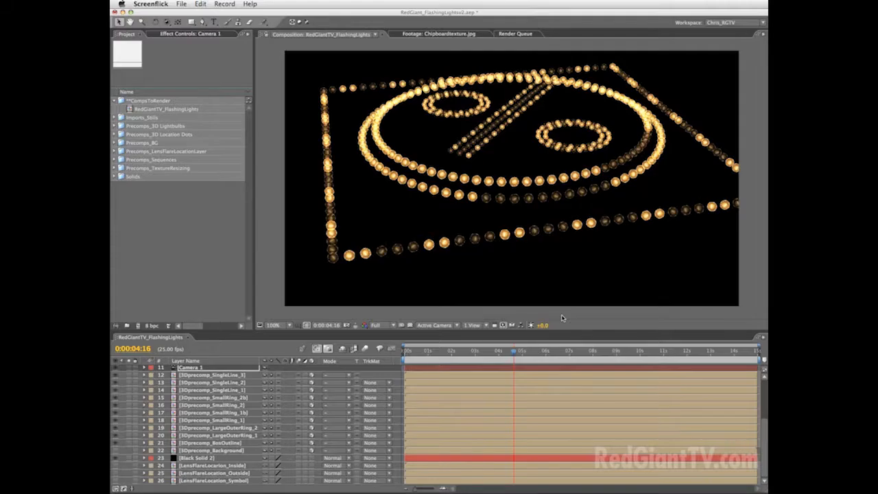
# Turn on the visibility of the 3Dprecomp_Background layer and the LensFlare1 Symbol, Outside and Inside layers in RedGiantTV_FlashingLights
pyautogui.click(117, 451)
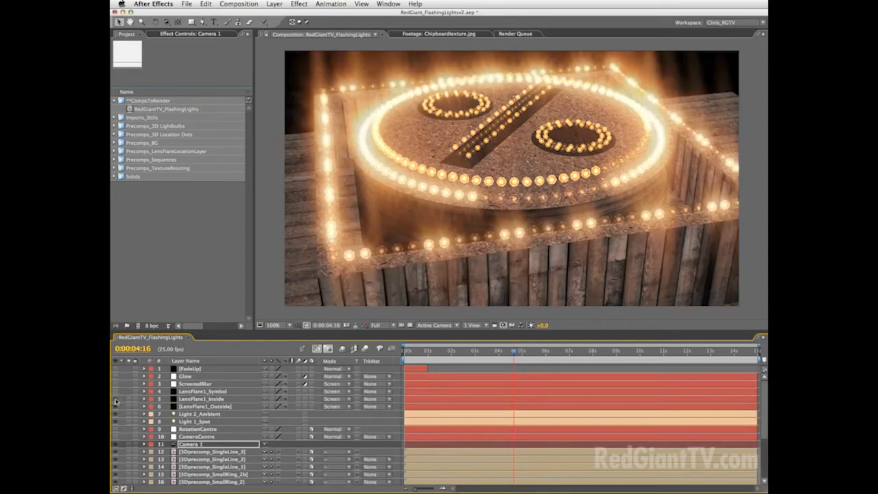
pyautogui.click(115, 393)
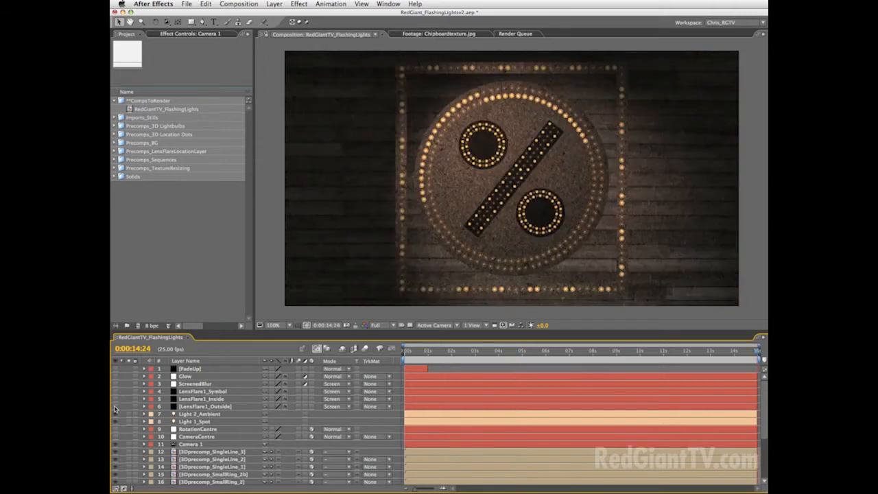
pyautogui.click(115, 407)
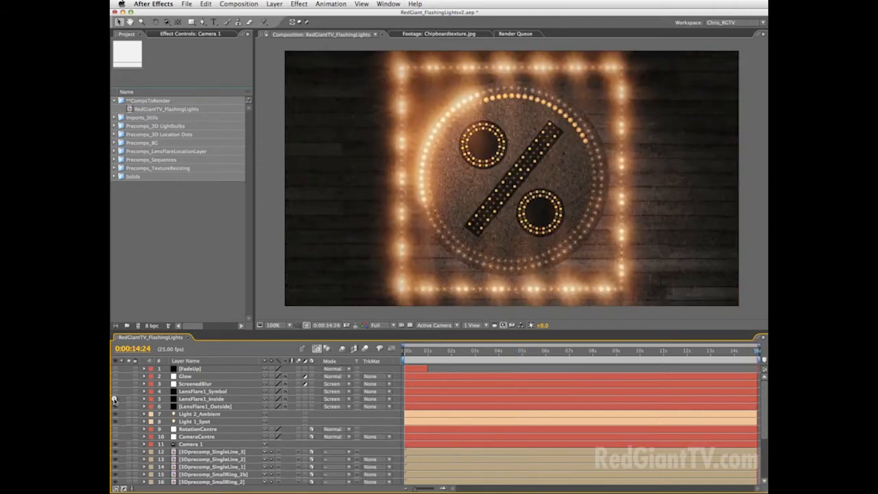
pyautogui.click(115, 399)
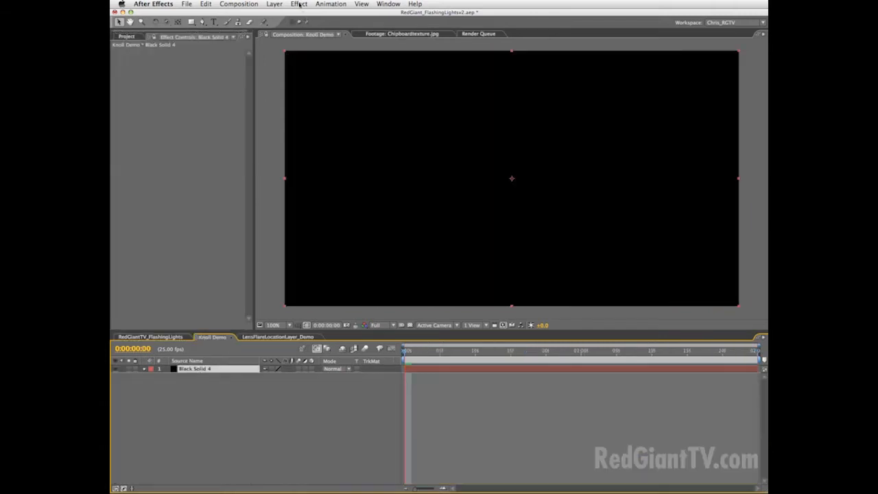
# Apply the Knoll Light Factory effect Light Factory Spectacular to Black Solid 4 in the Knoll Demo composition
pyautogui.click(299, 6)
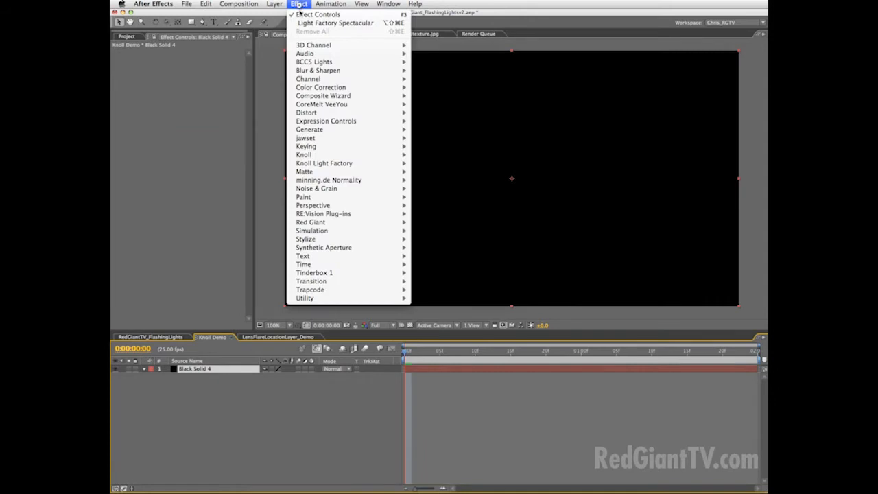
pyautogui.moveTo(322, 163)
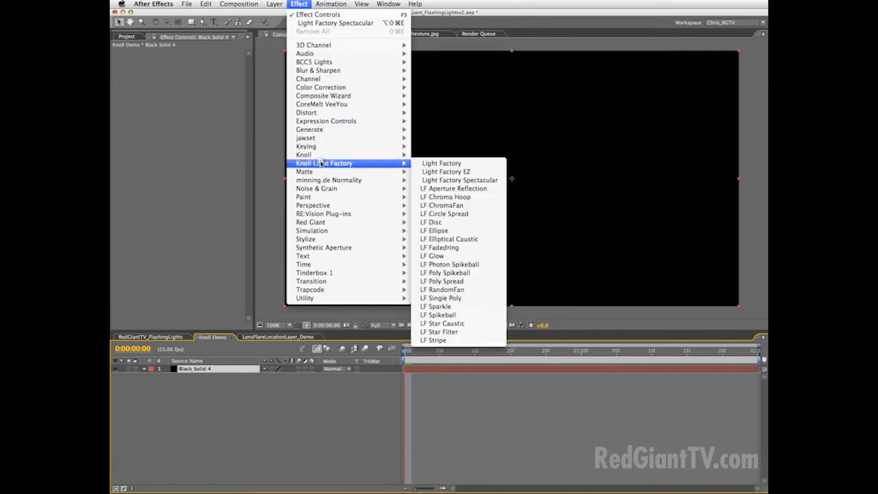
pyautogui.click(484, 181)
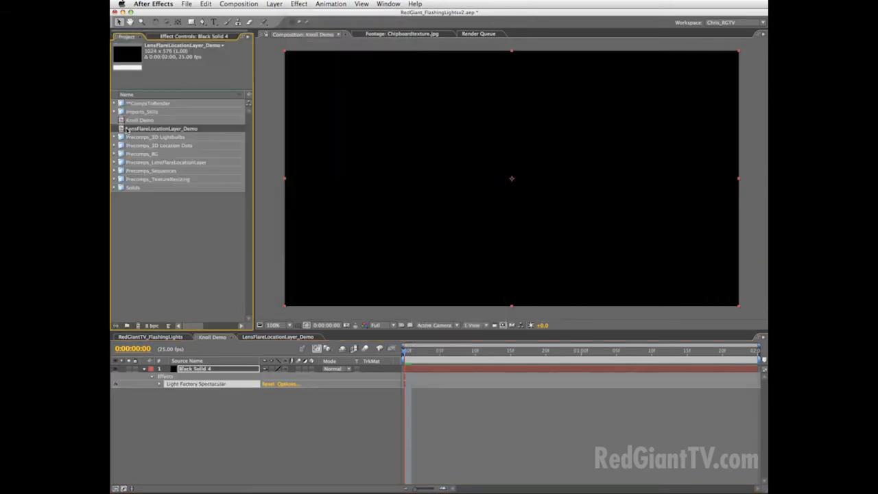
# Add the LensFlareLocationLayer_Demo composition below Black Solid 4 in Knoll Demo and assign it as the Light Factory Spectacular effect's location layer
pyautogui.moveTo(121, 129); pyautogui.dragTo(163, 467)
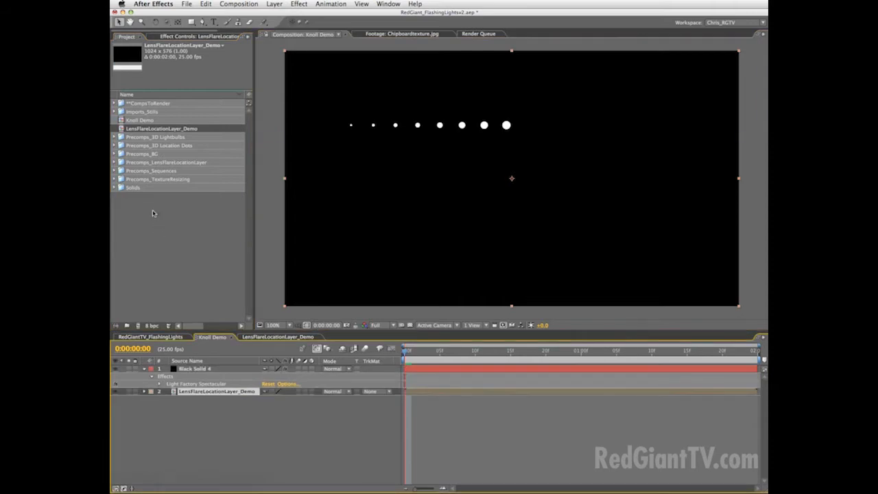
pyautogui.click(193, 384)
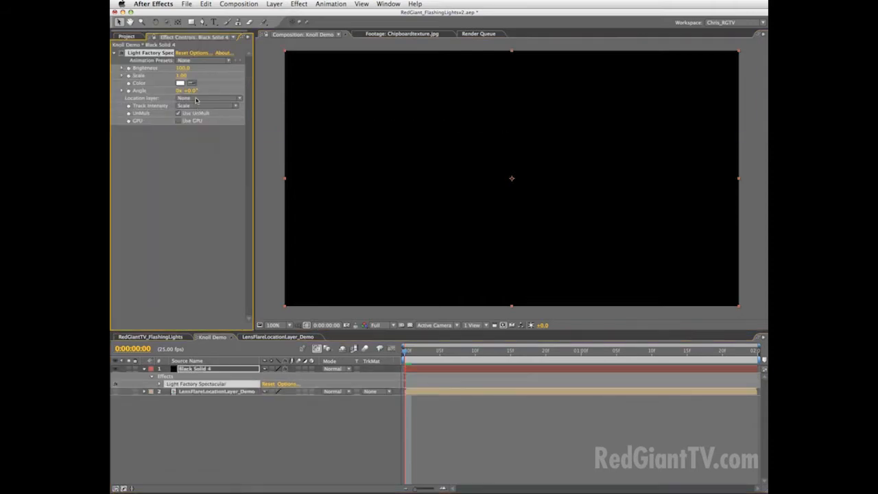
pyautogui.click(202, 98)
pyautogui.click(198, 114)
# Reduce the flare's Scale and set its Track Intensity to Scale and Brightness
pyautogui.moveTo(181, 76); pyautogui.dragTo(159, 78)
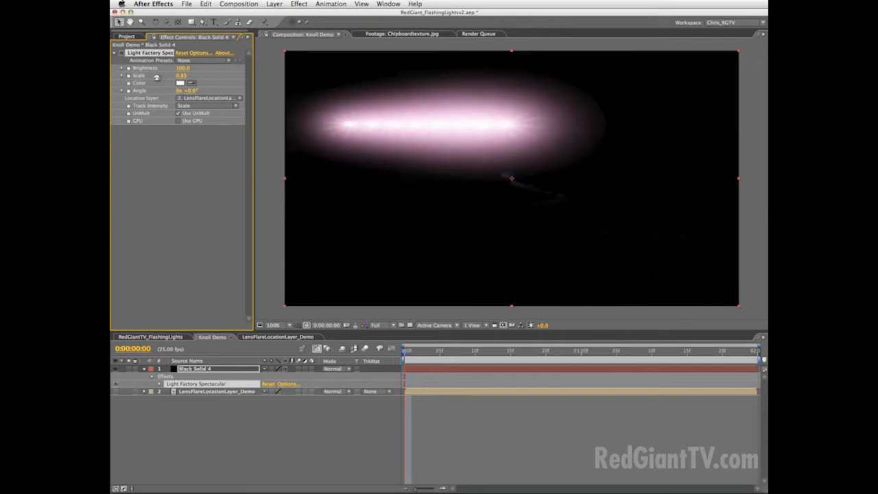
pyautogui.click(206, 105)
pyautogui.click(204, 119)
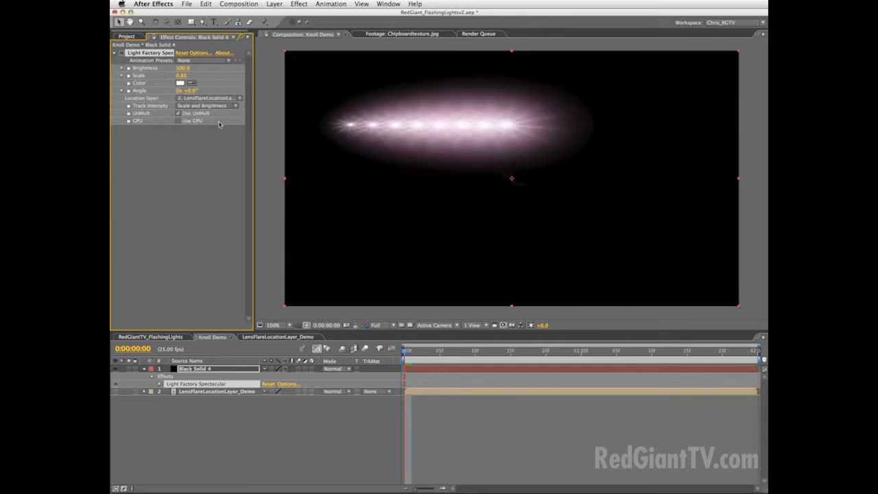
# Replace the flare's lens design in the Lens Editor, using Brightness 110 and Scale 0.19
pyautogui.click(203, 53)
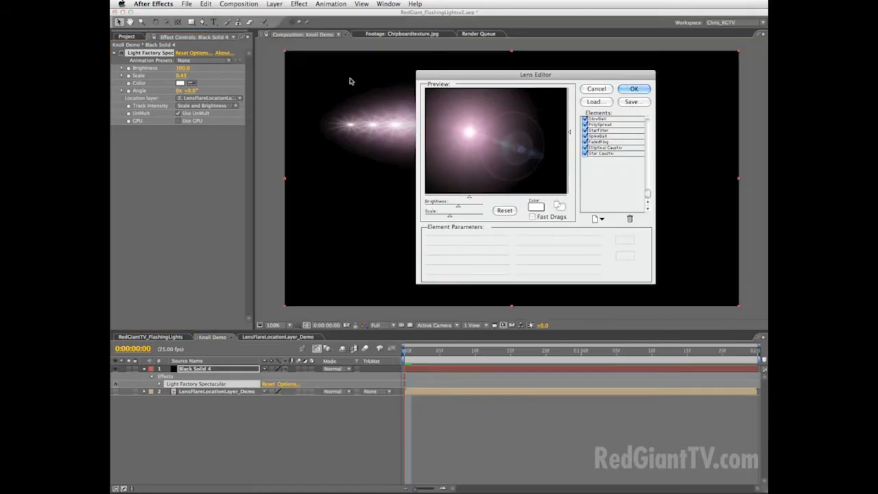
pyautogui.press('Return')
pyautogui.click(221, 339)
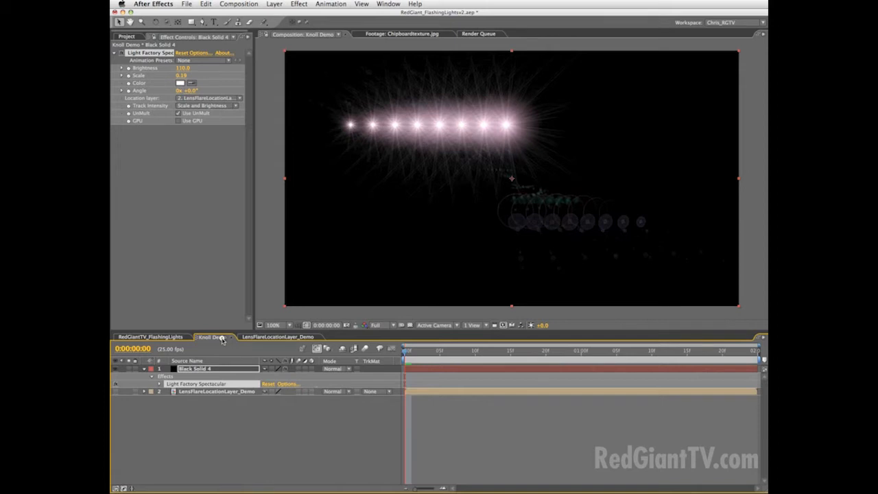
# Open the Lightbulbs_Sequenced precomp and examine how the bulb's off and on images are timed
pyautogui.click(126, 36)
pyautogui.click(115, 171)
pyautogui.click(131, 180)
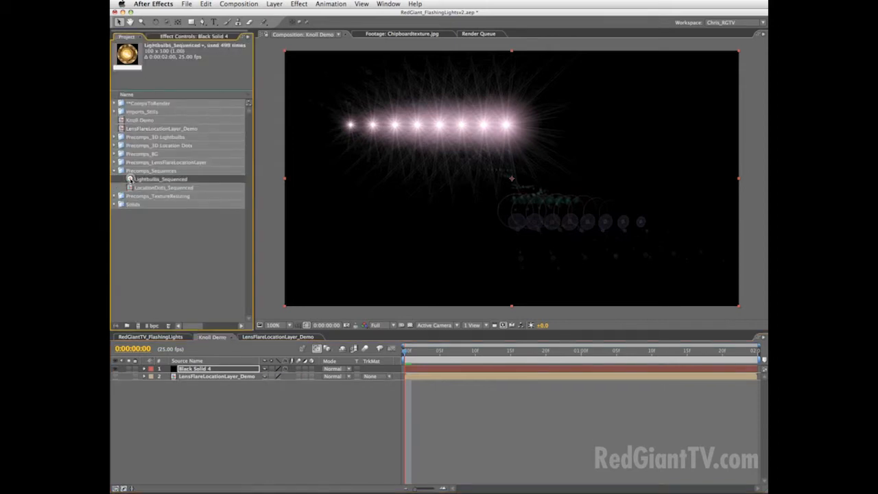
pyautogui.doubleClick(130, 179)
pyautogui.moveTo(500, 354); pyautogui.dragTo(621, 356)
pyautogui.click(526, 357)
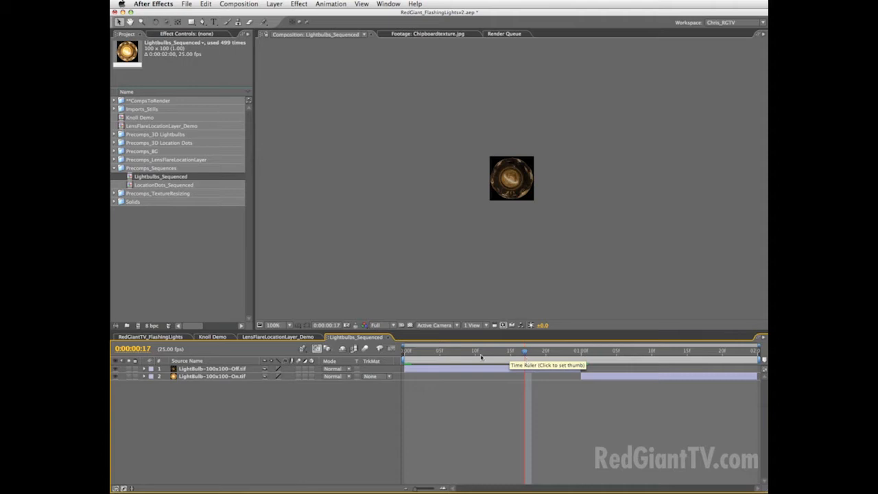
# Open the LocationDots_Sequenced precomp and compare the timing of its small and large dots with Lightbulbs_Sequenced
pyautogui.doubleClick(177, 184)
pyautogui.moveTo(548, 353); pyautogui.dragTo(499, 355)
pyautogui.click(375, 337)
pyautogui.moveTo(594, 354); pyautogui.dragTo(619, 354)
pyautogui.click(439, 338)
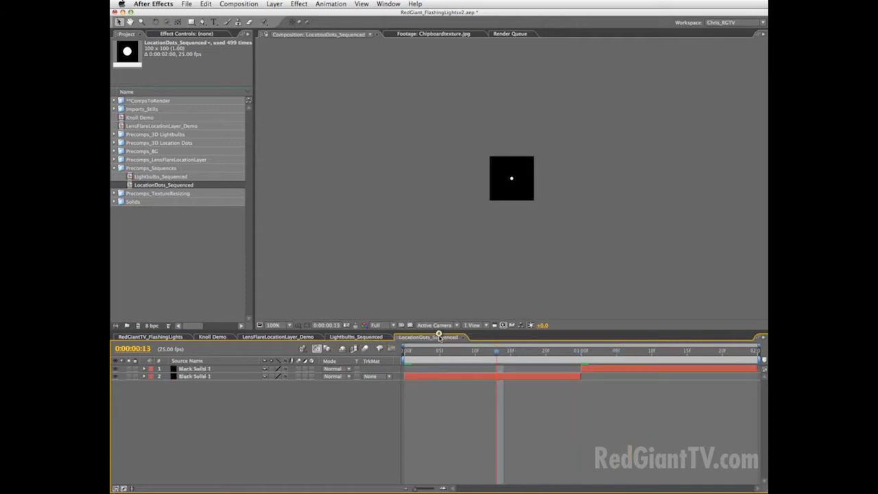
pyautogui.moveTo(556, 354); pyautogui.dragTo(630, 355)
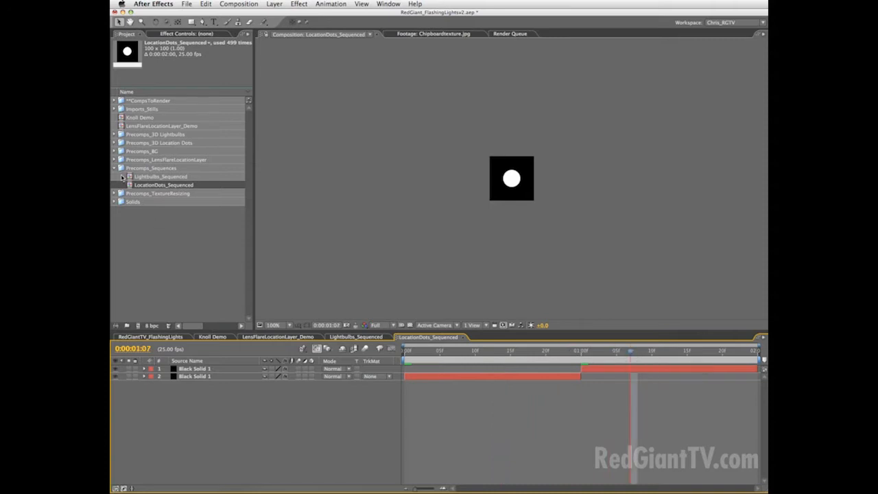
# Compare the 3Dprecomp_LargeOuterRing_1 composition with its location-dot counterpart 3DLocationDots_LargeOuterRing1 over time
pyautogui.click(114, 168)
pyautogui.click(114, 143)
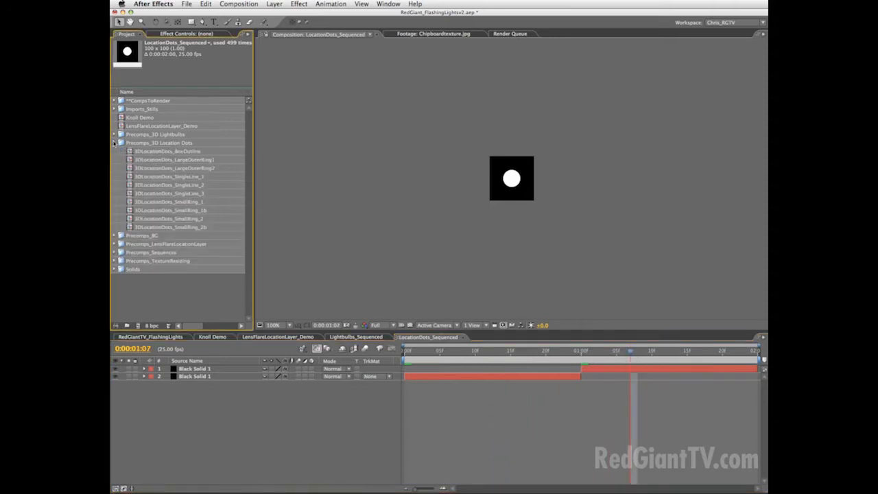
pyautogui.click(115, 135)
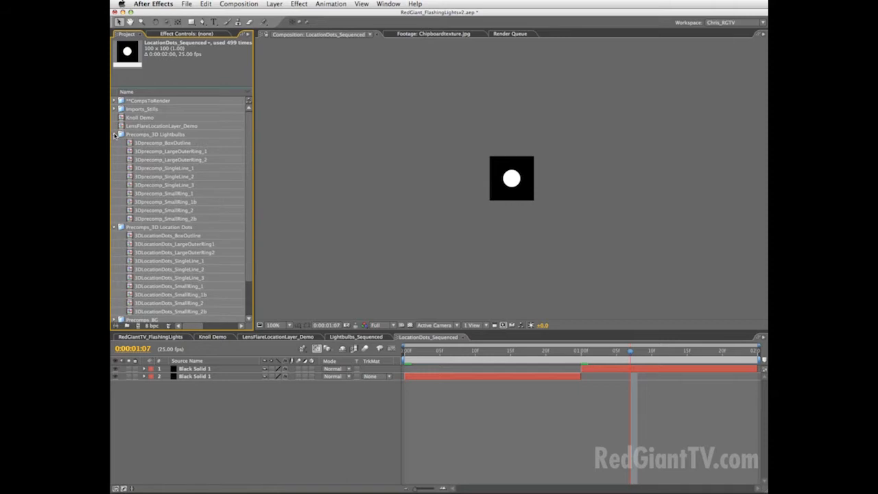
pyautogui.doubleClick(132, 152)
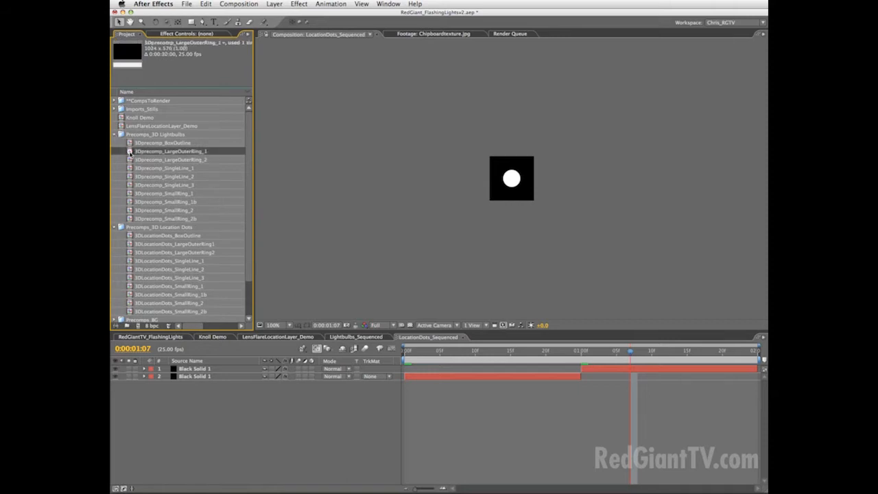
pyautogui.moveTo(418, 353); pyautogui.dragTo(467, 354)
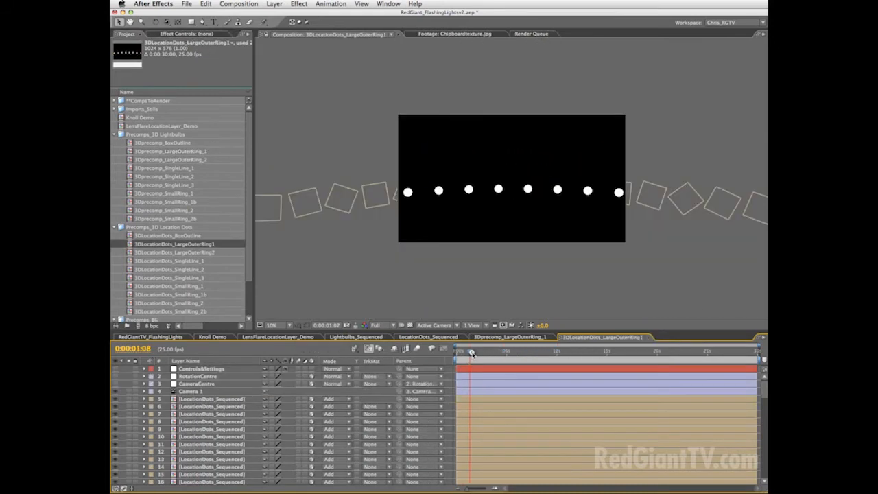
pyautogui.moveTo(472, 353); pyautogui.dragTo(499, 354)
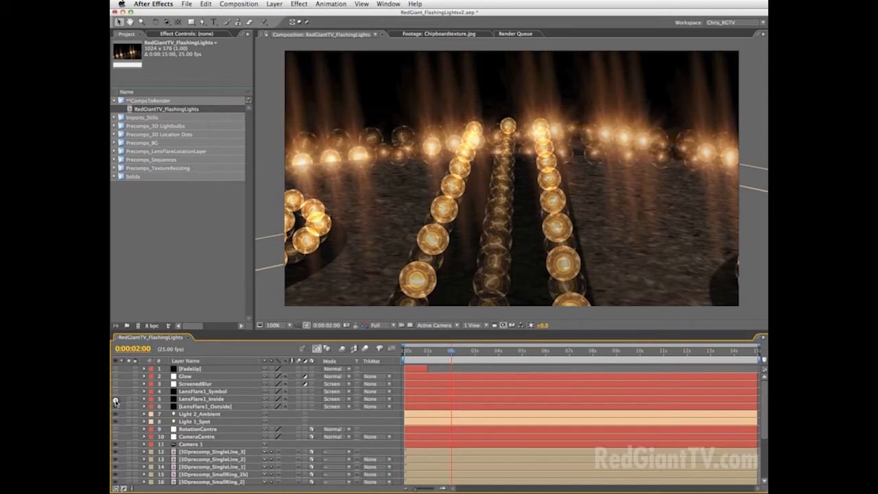
# Turn on the LensFlare1_Inside, LensFlare1_Symbol, ScreenedBlur and Glow layers in RedGiantTV_FlashingLights at 0:00:02:00
pyautogui.click(115, 398)
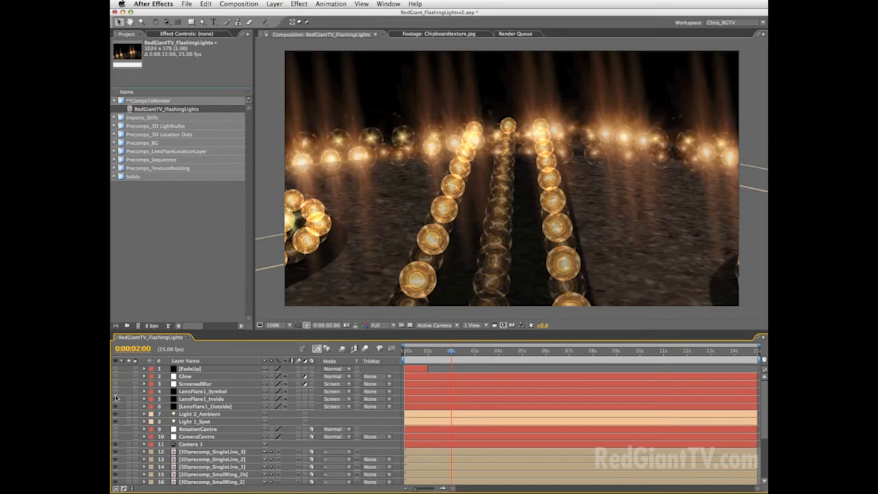
pyautogui.click(115, 393)
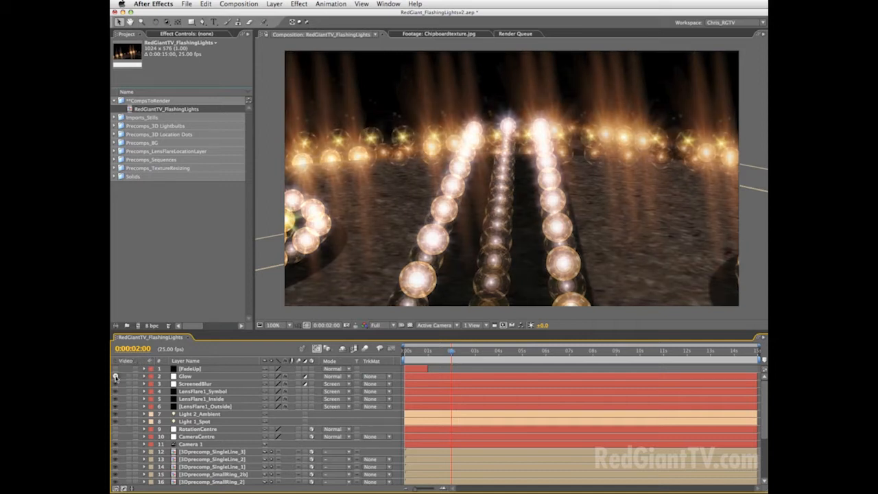
pyautogui.click(115, 377)
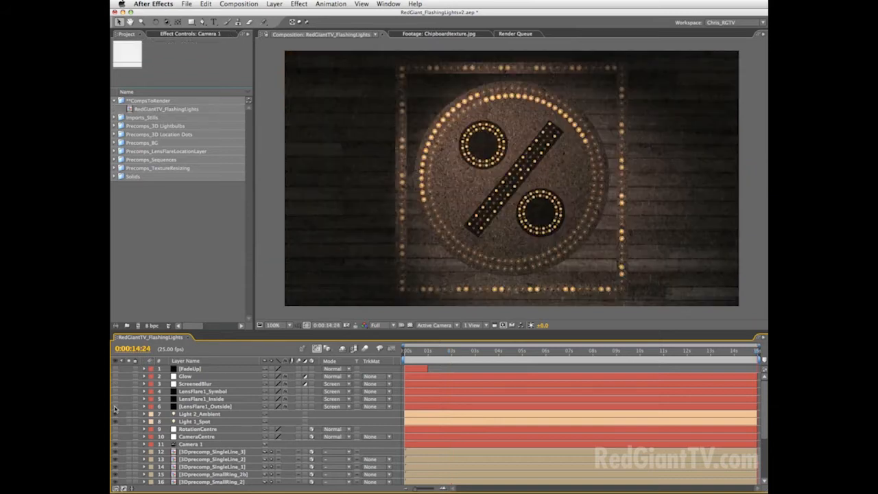
# Turn on the LensFlare1 Outside, Inside and Symbol layers for the full sign view at 0:00:14:24
pyautogui.click(115, 407)
pyautogui.click(116, 392)
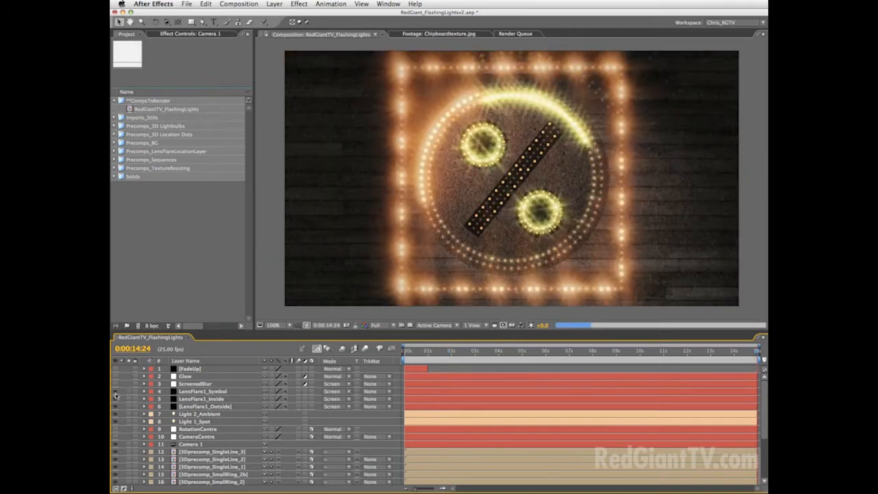